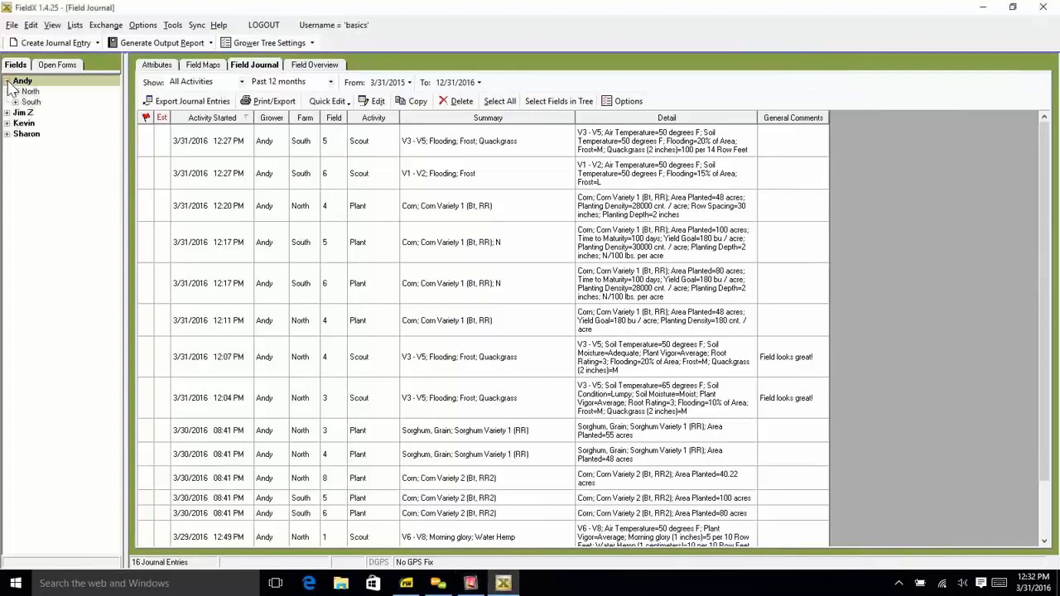
- Create a Scout/Recommend journal entry for field 1 of the North farm and show its chemical/fertilizer recommendation
click(30, 92)
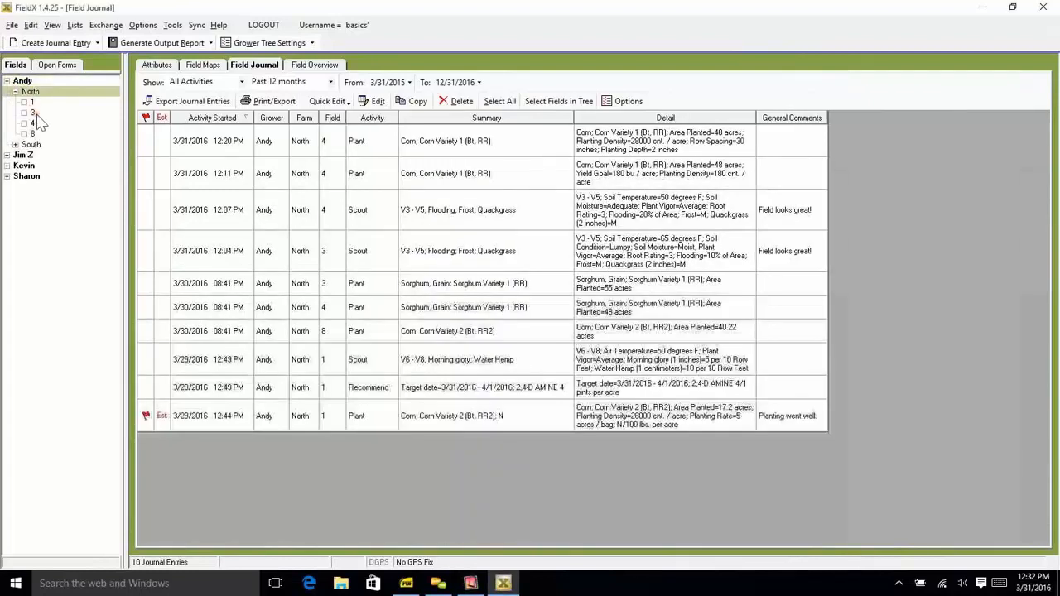
click(33, 102)
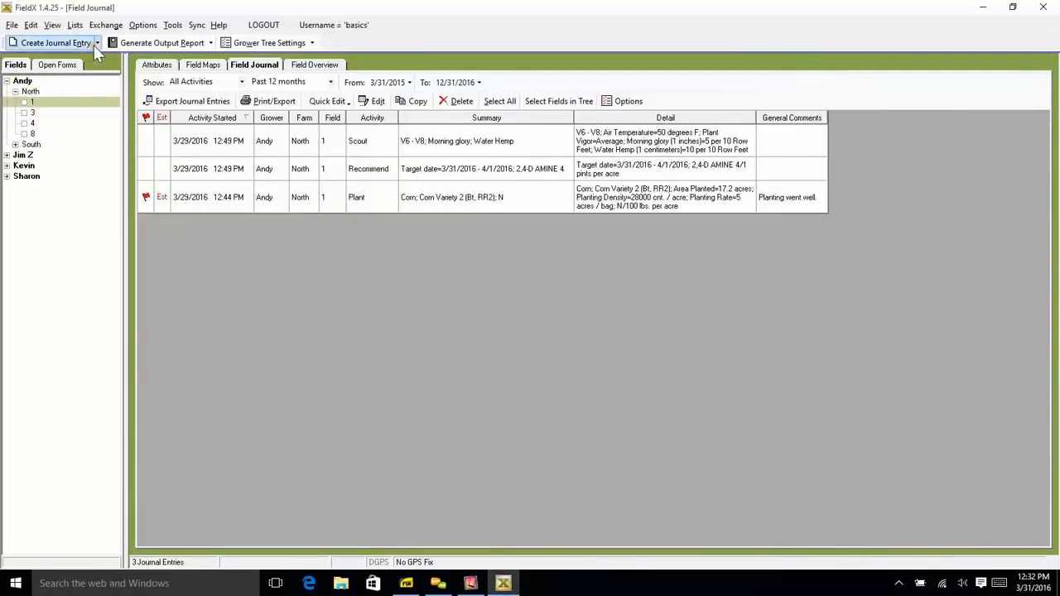
click(96, 43)
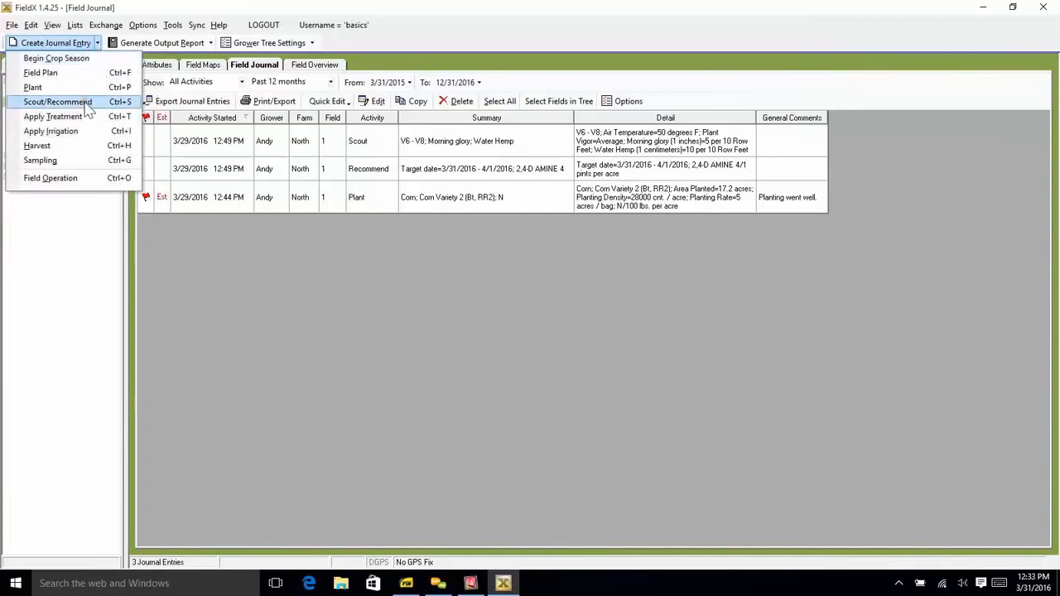
click(88, 102)
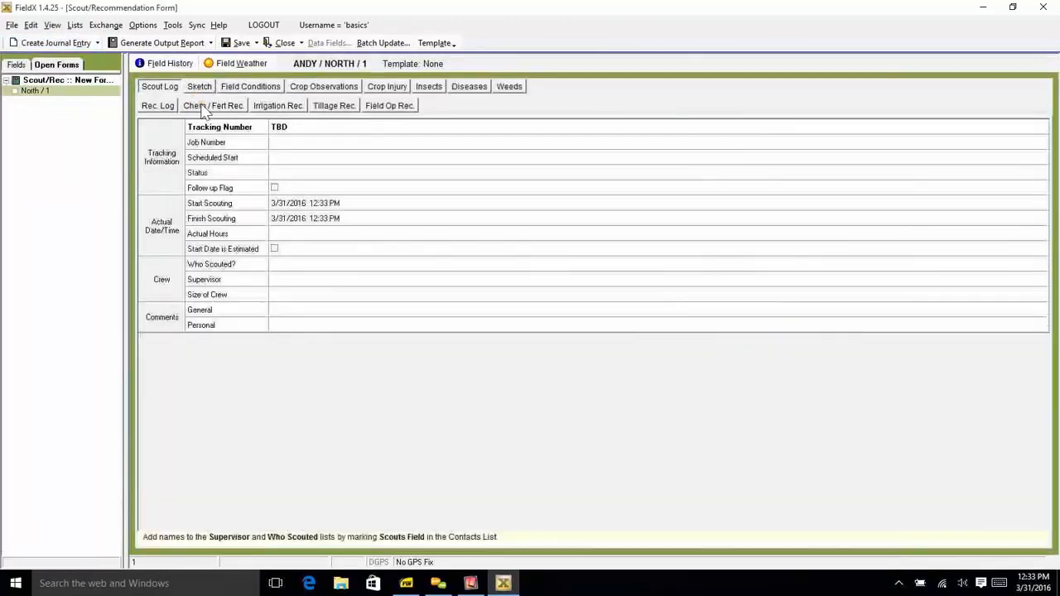
click(220, 107)
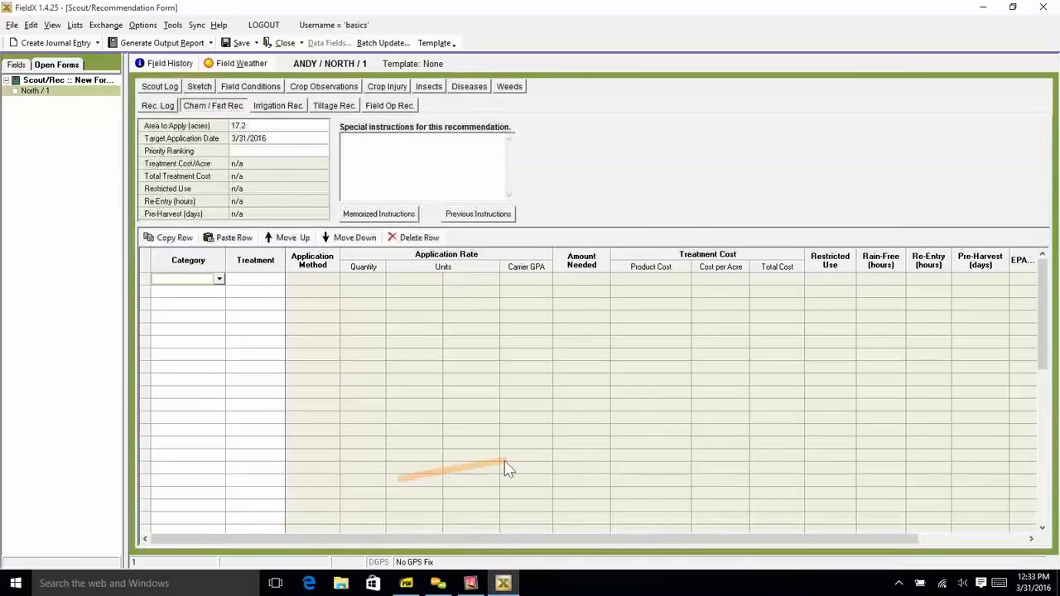
- Add the herbicide 2,4-D AMINE 4 as the first treatment, with a carrier rate of 20 GPA
click(220, 281)
click(190, 362)
click(282, 284)
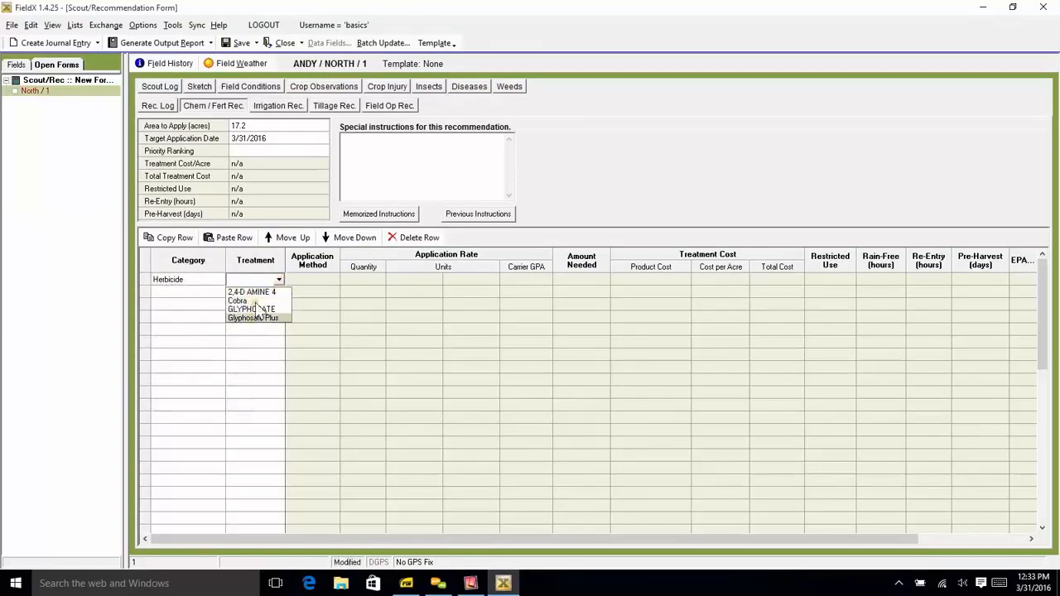
click(262, 294)
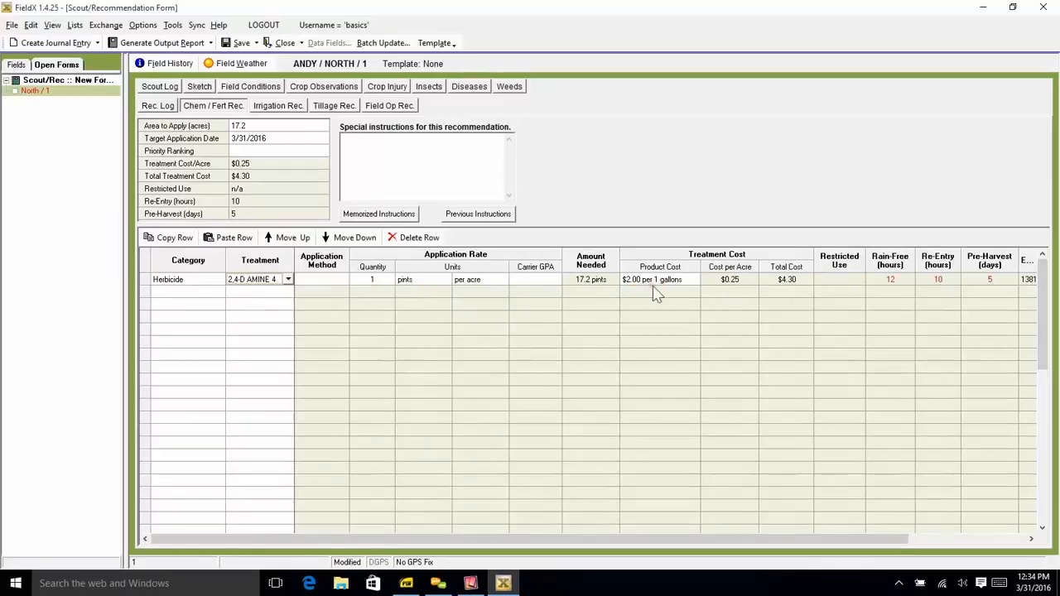
click(536, 279)
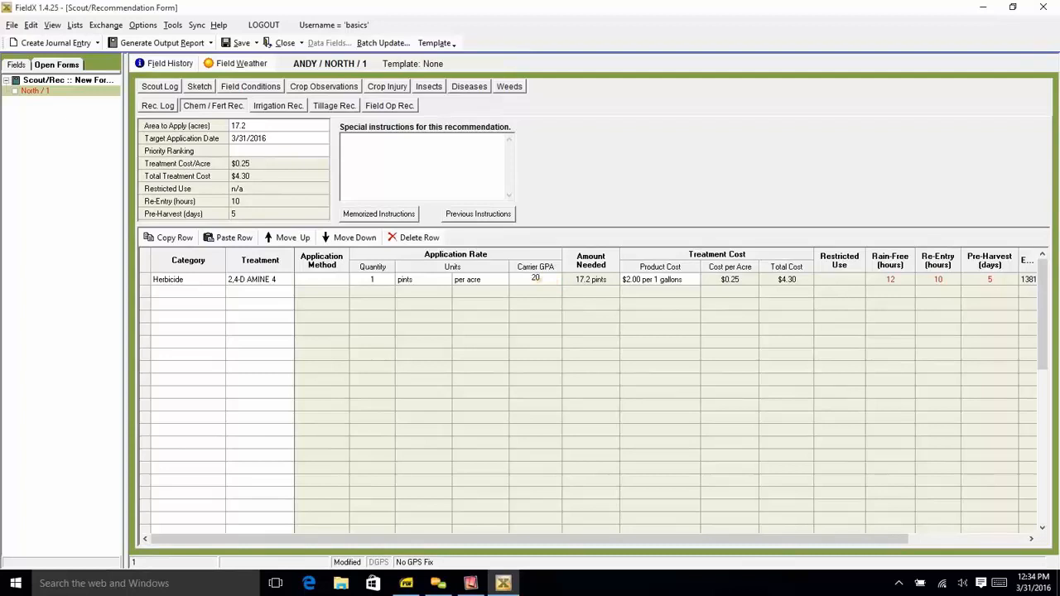
- Add the herbicide Cobra as the second treatment, with a carrier rate of 20 GPA
click(217, 297)
click(220, 296)
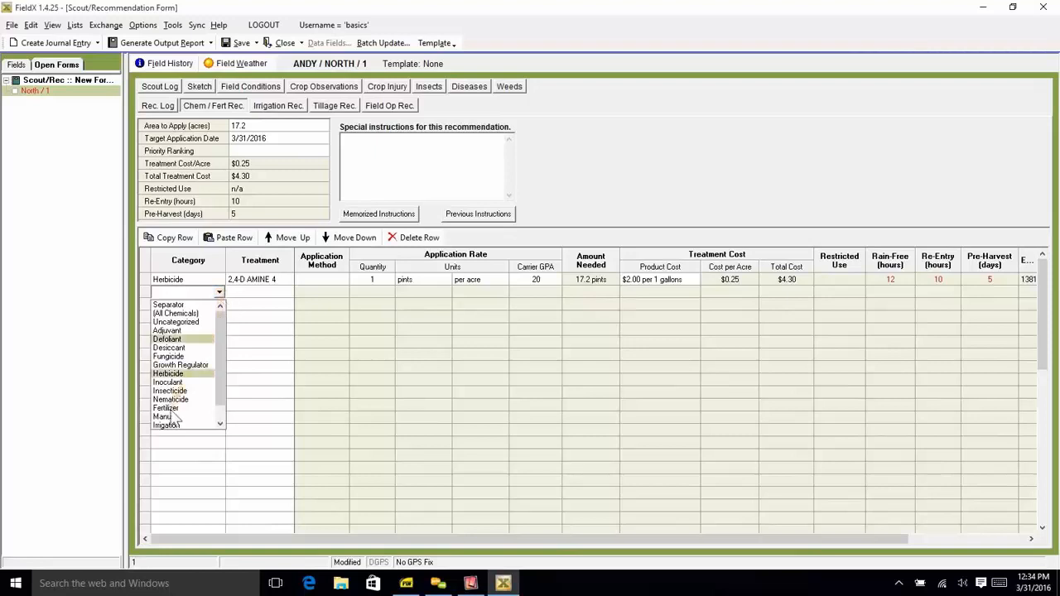
click(170, 374)
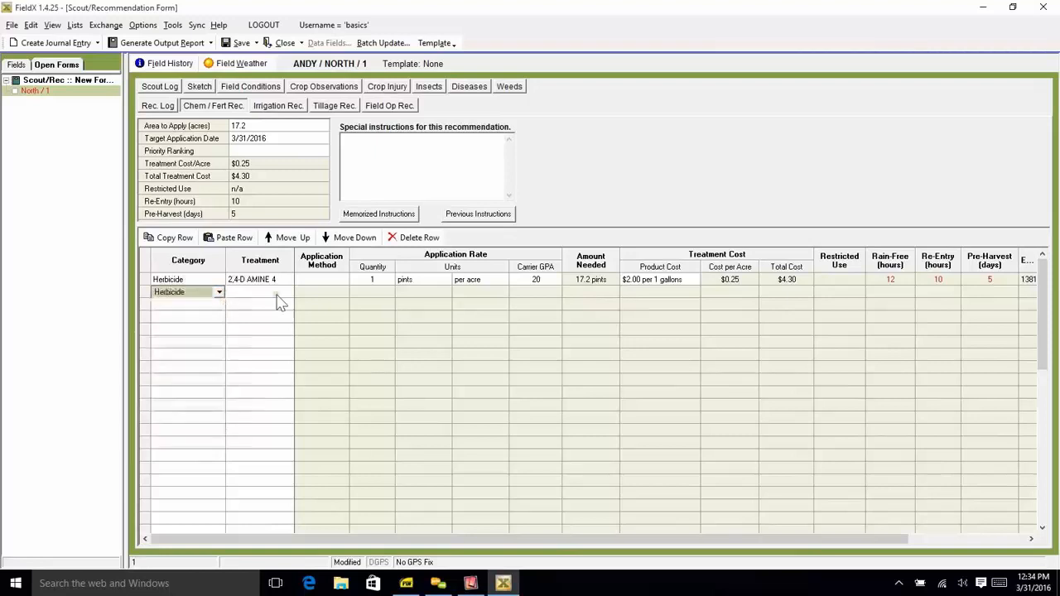
click(278, 293)
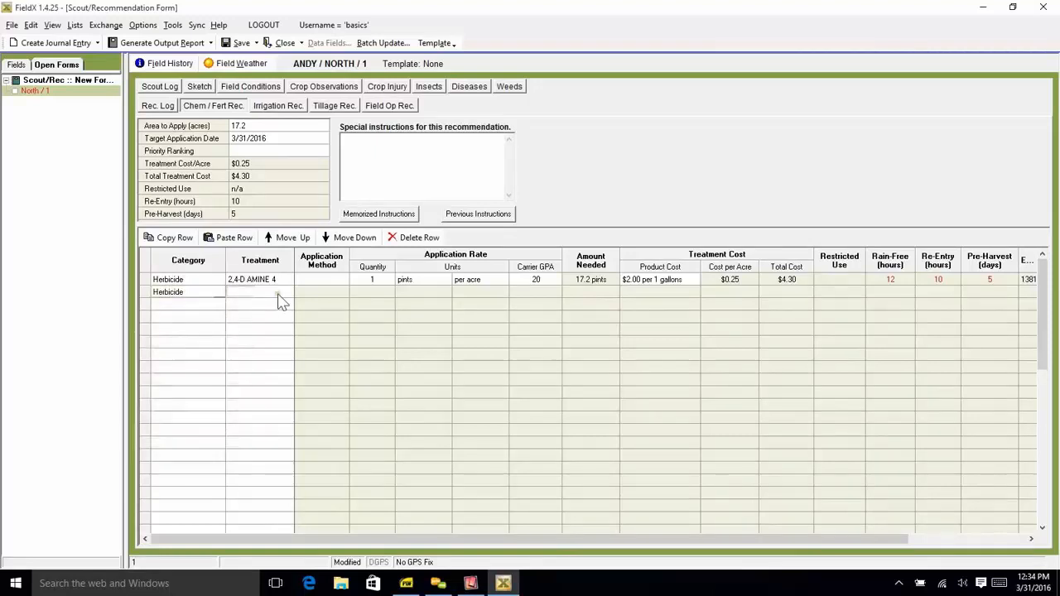
click(288, 293)
click(268, 308)
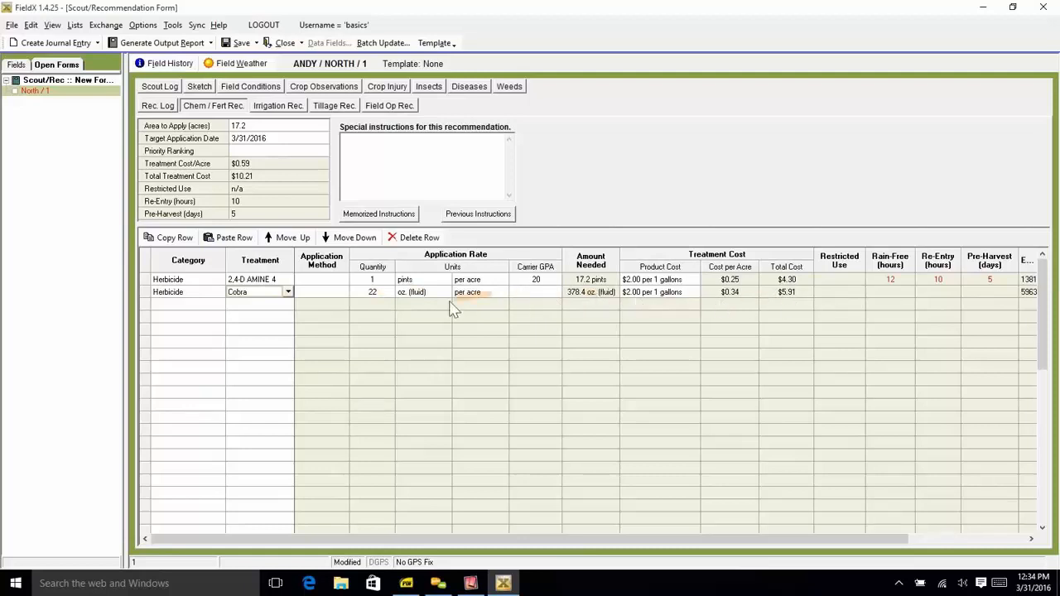
click(534, 293)
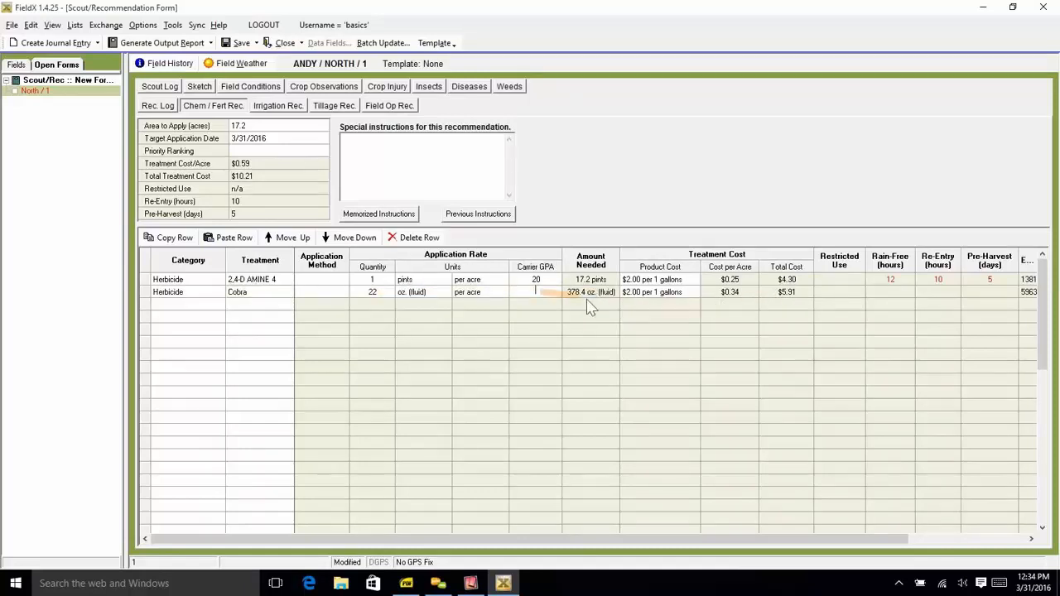
text(20)
- Set the Cobra application quantity to 5 fluid ounces per acre and dismiss the rate warning
click(373, 290)
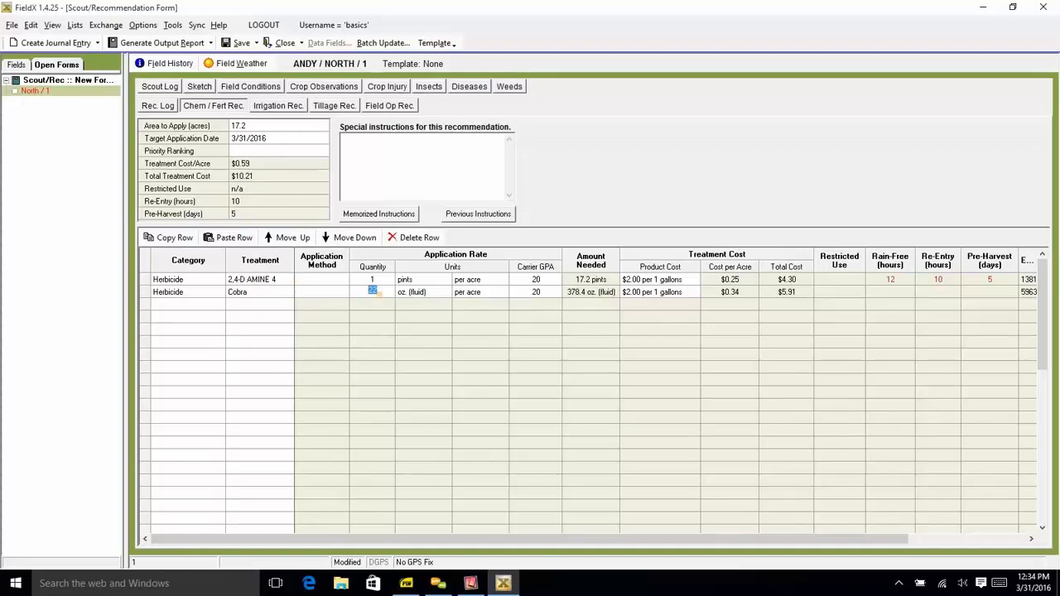
drag(382, 292, 322, 293)
click(222, 313)
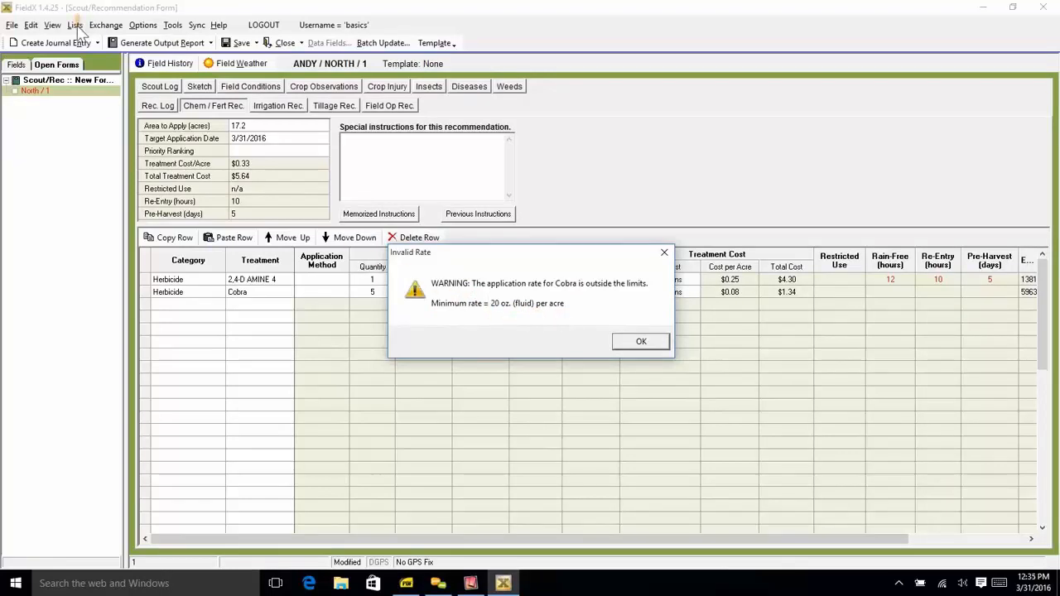
key(Return)
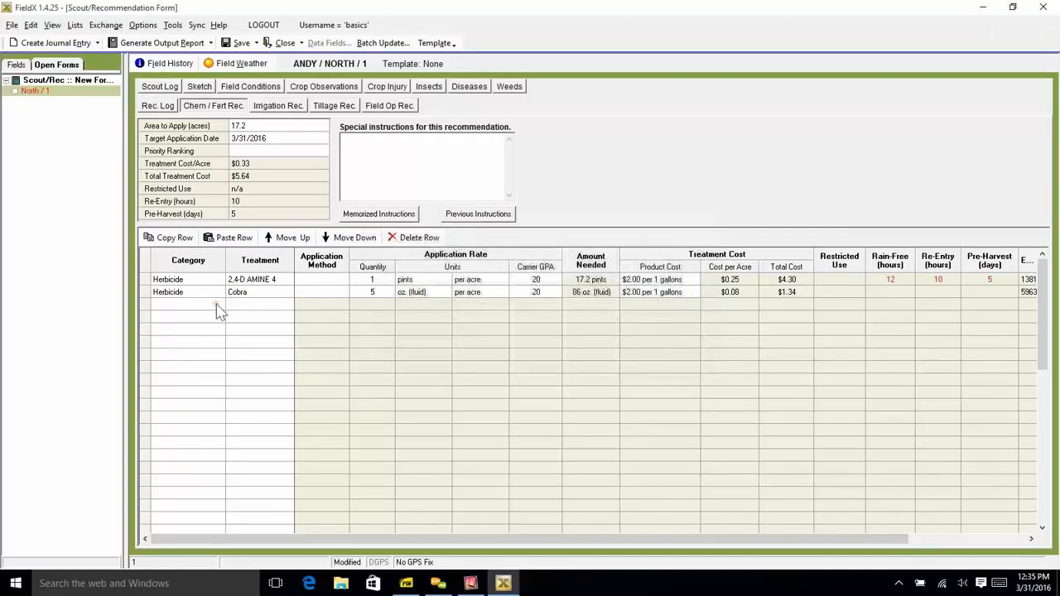
- Add the adjuvant Crop Oil Concentrate as the third treatment
click(222, 311)
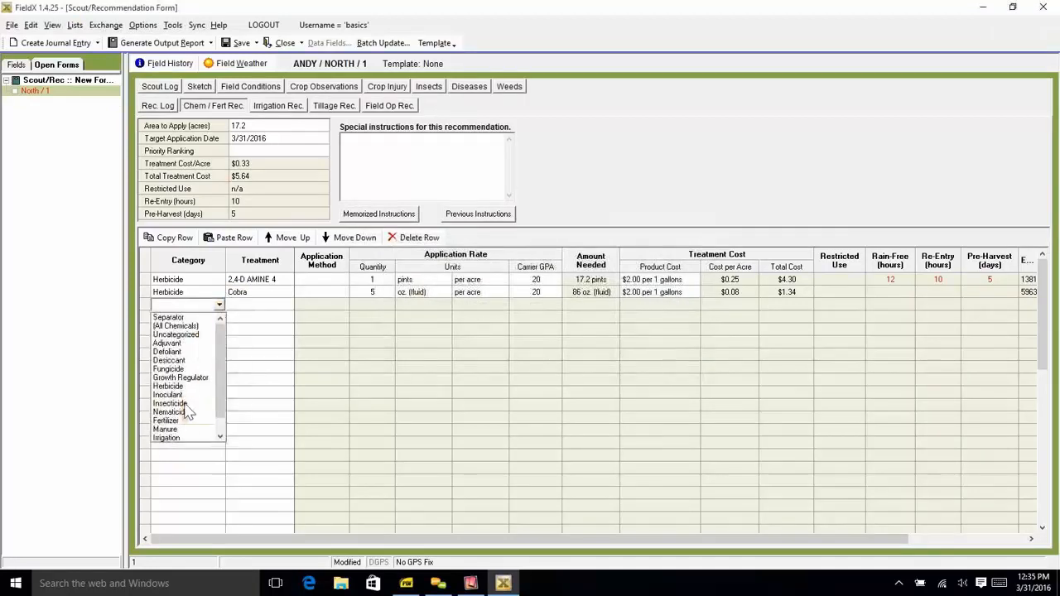
click(189, 344)
click(282, 306)
click(287, 306)
click(263, 317)
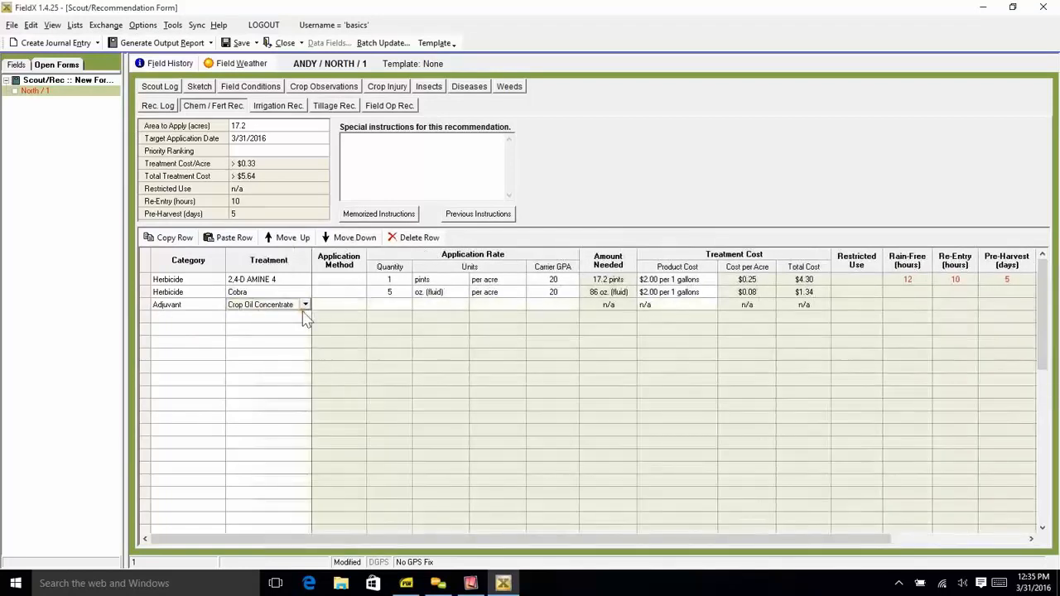
- Set Crop Oil Concentrate to 1 pint per acre with 20 GPA carrier, and enter "Mix well!" as special instructions
click(460, 307)
click(463, 305)
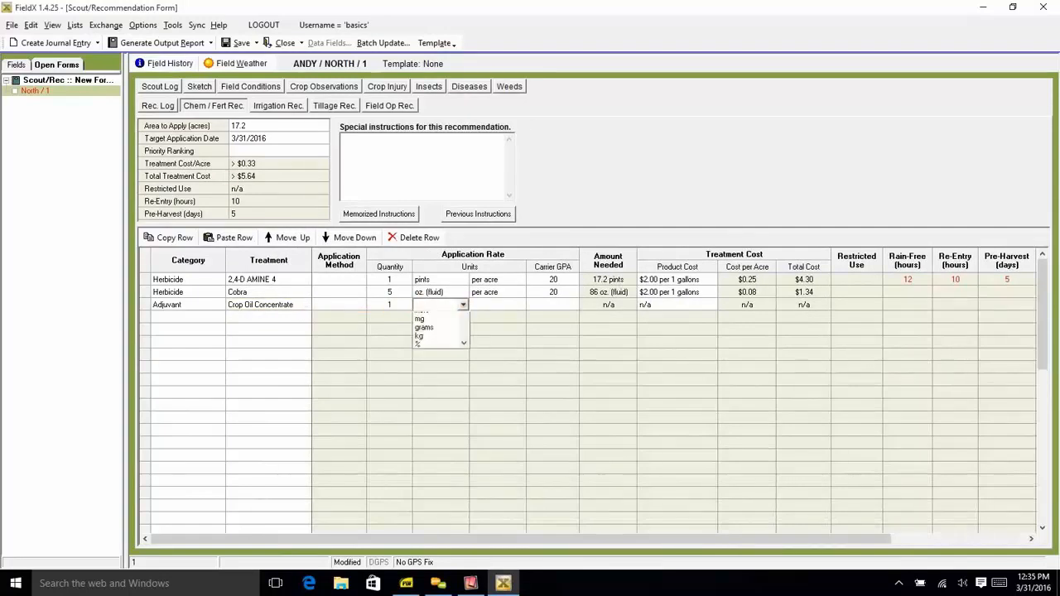
click(447, 326)
click(553, 304)
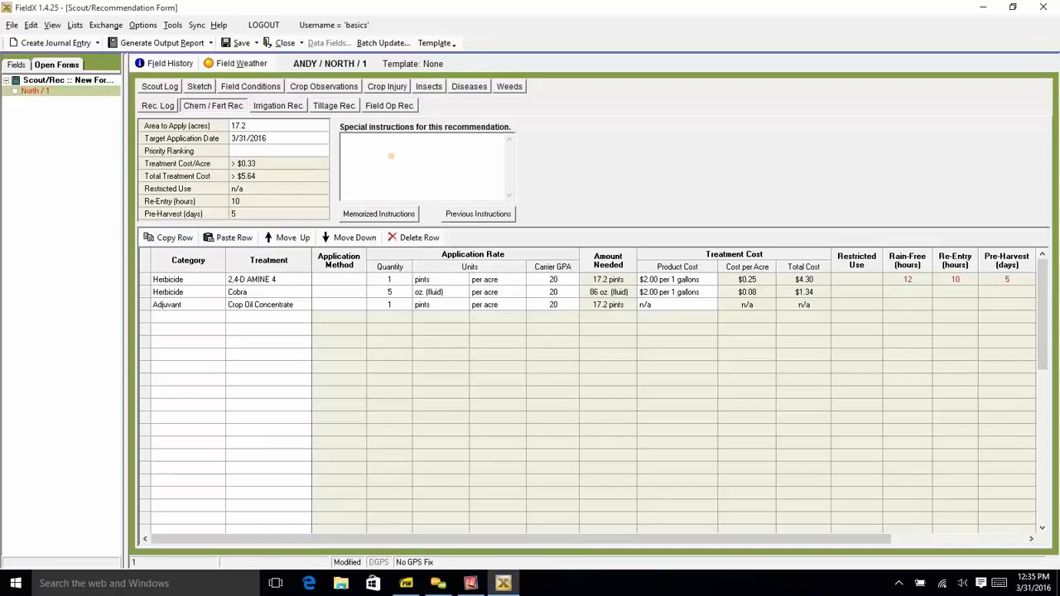
text(ll!)
- Save the form as a company-wide recommendation template named "Corn: 2,4-D, Cobra, COC"
click(436, 46)
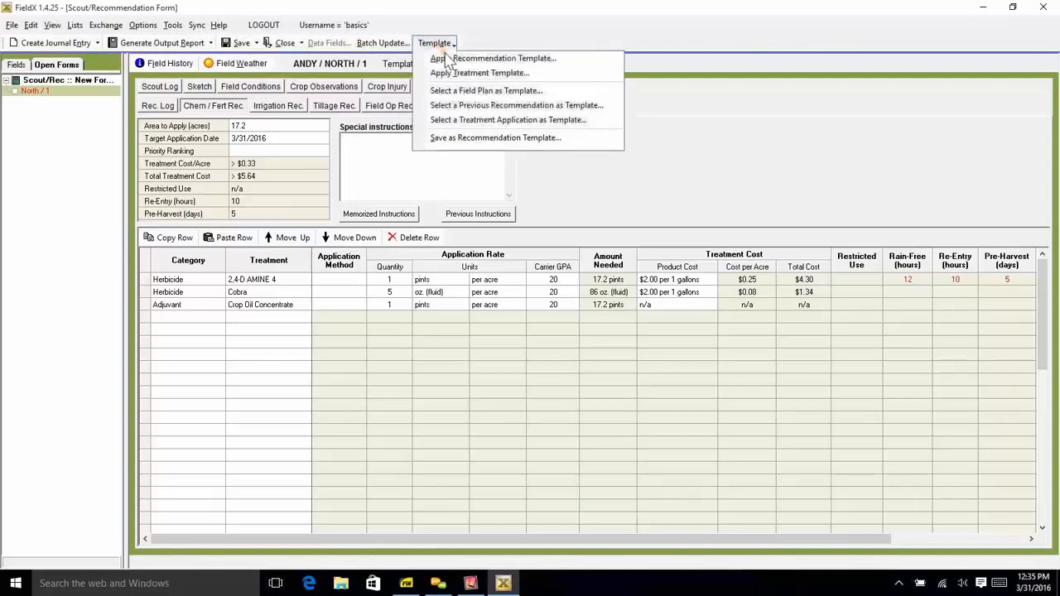
click(488, 138)
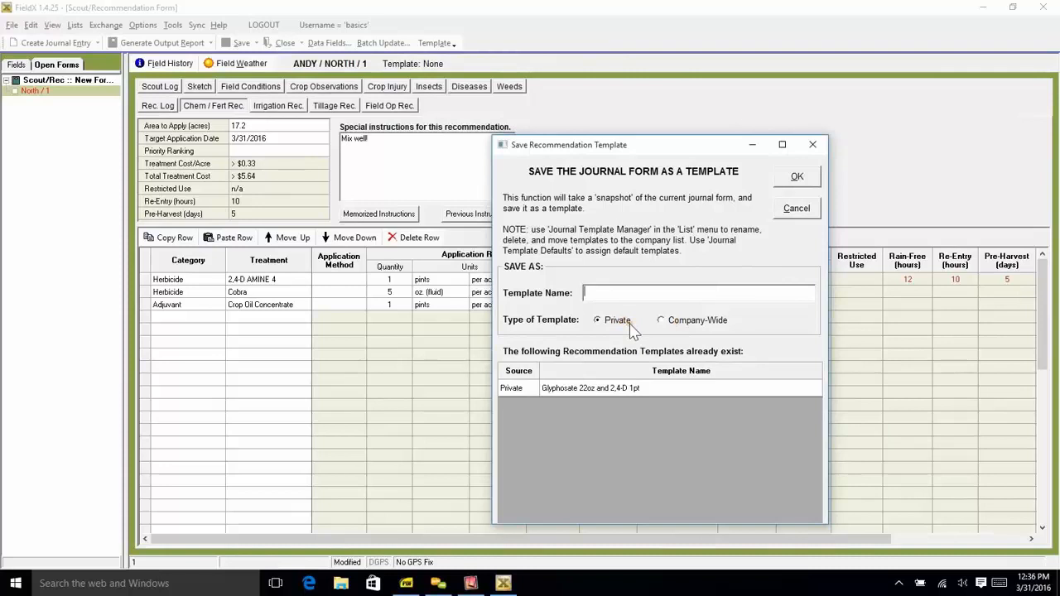
click(661, 322)
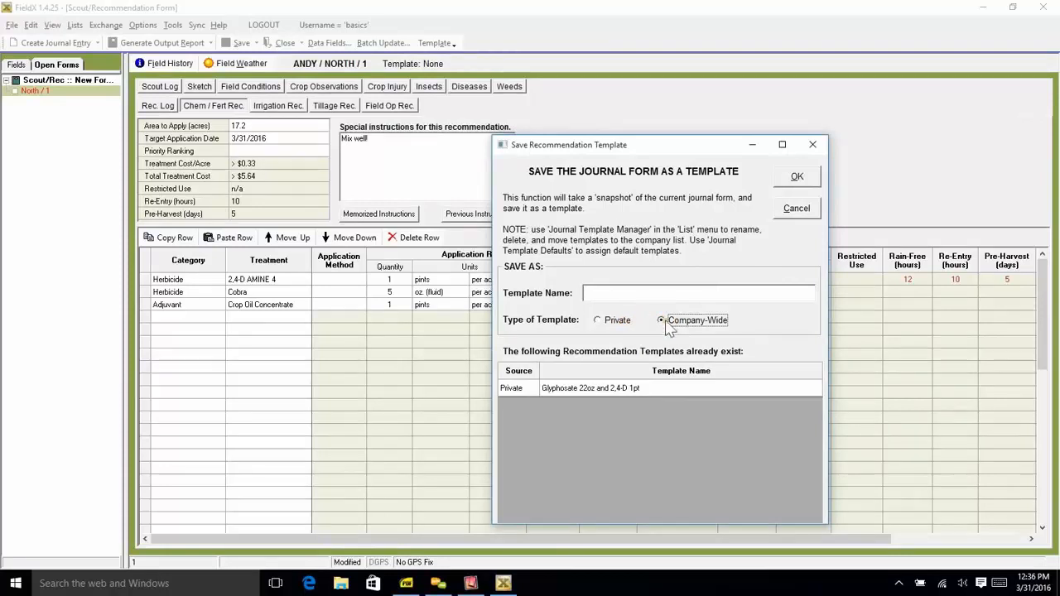
click(644, 296)
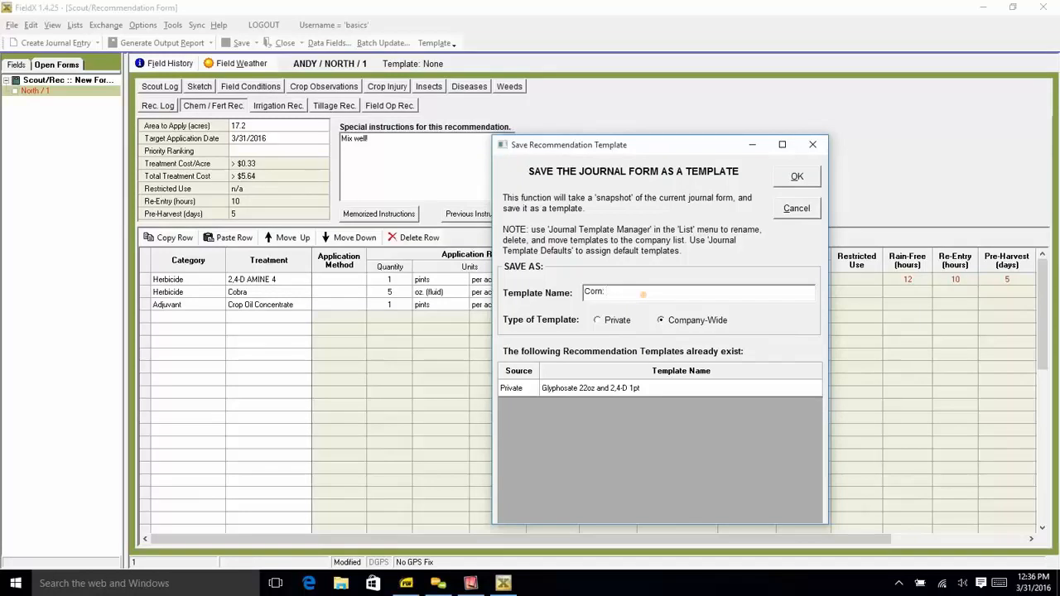
text(2,4-D, Cro)
click(795, 180)
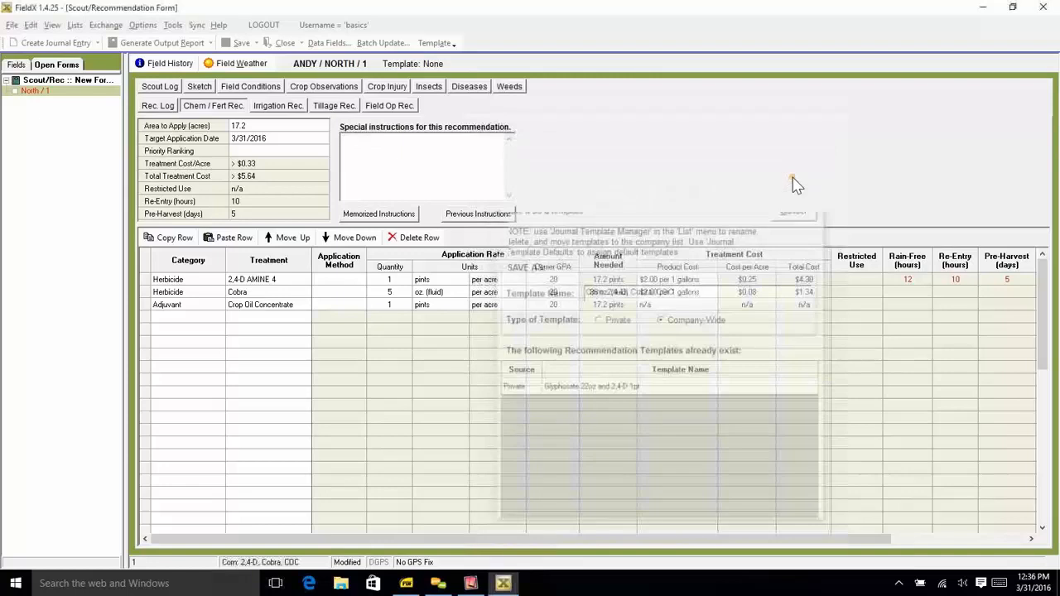
text(Mix well!)
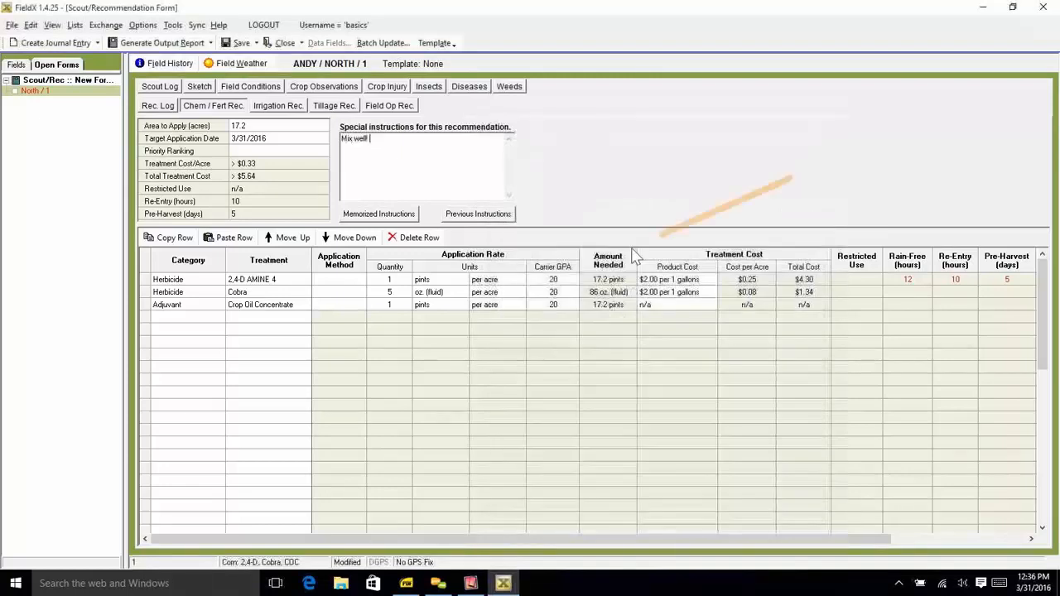
- Close the open North field 1 recommendation form without saving it
click(16, 65)
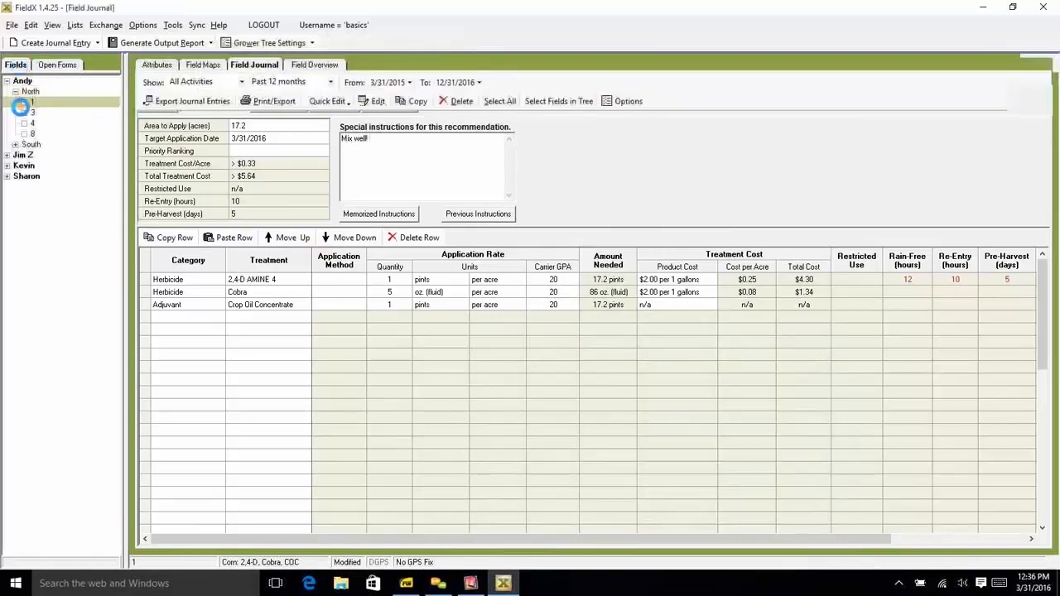
click(58, 64)
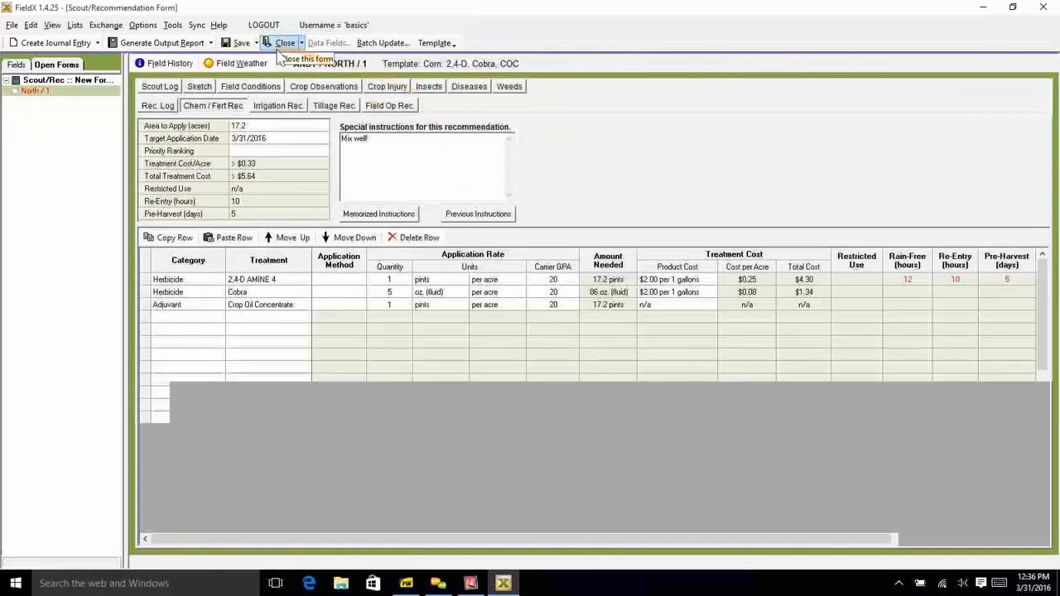
click(593, 337)
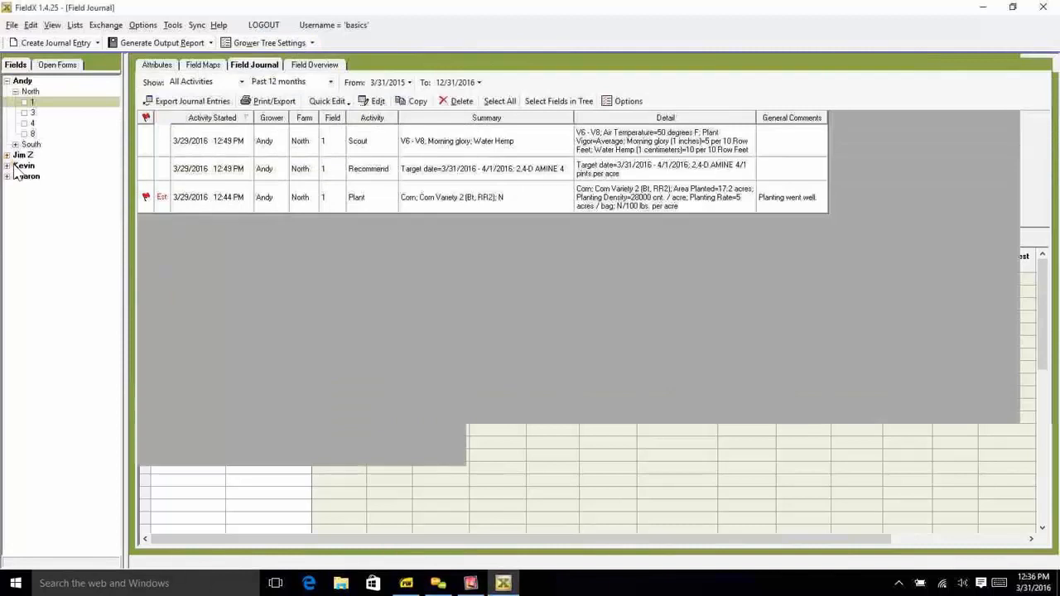
- Create a Scout/Recommend entry for South farm fields 5 and 6 and show its chemical/fertilizer recommendation
click(7, 156)
click(31, 145)
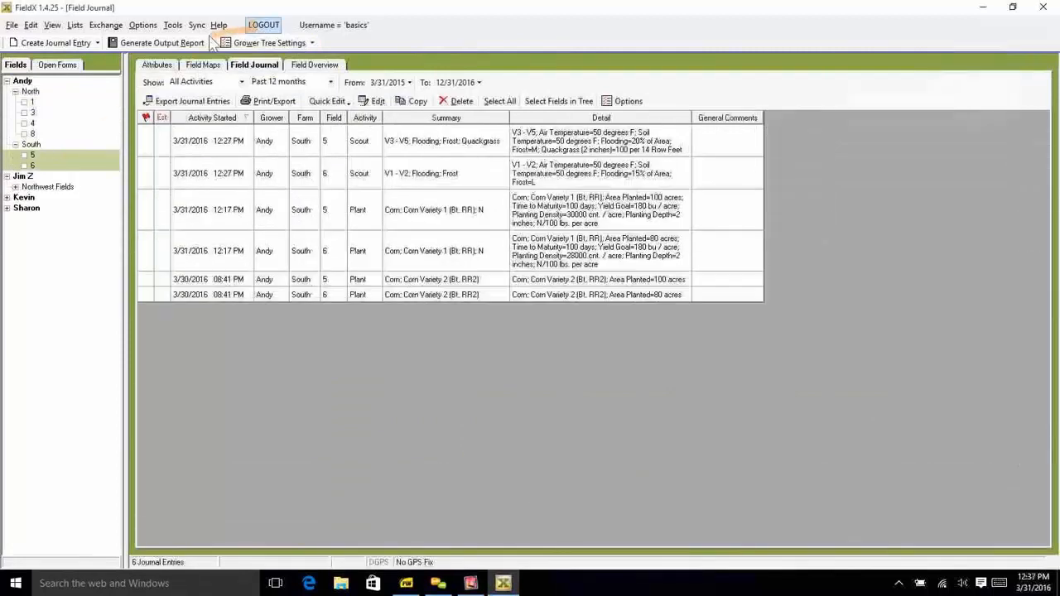
click(87, 43)
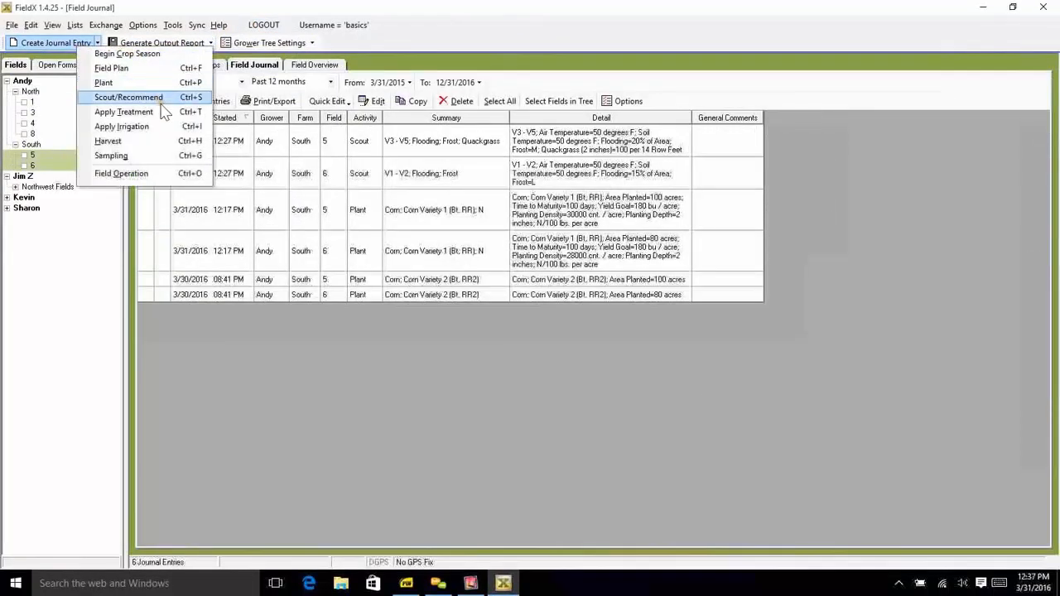
click(157, 99)
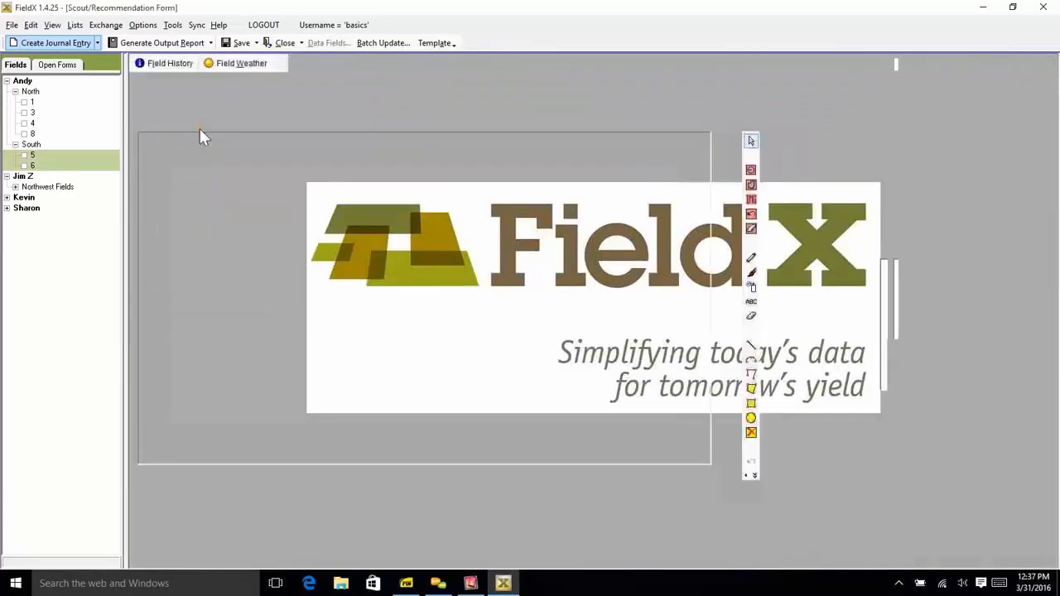
click(222, 107)
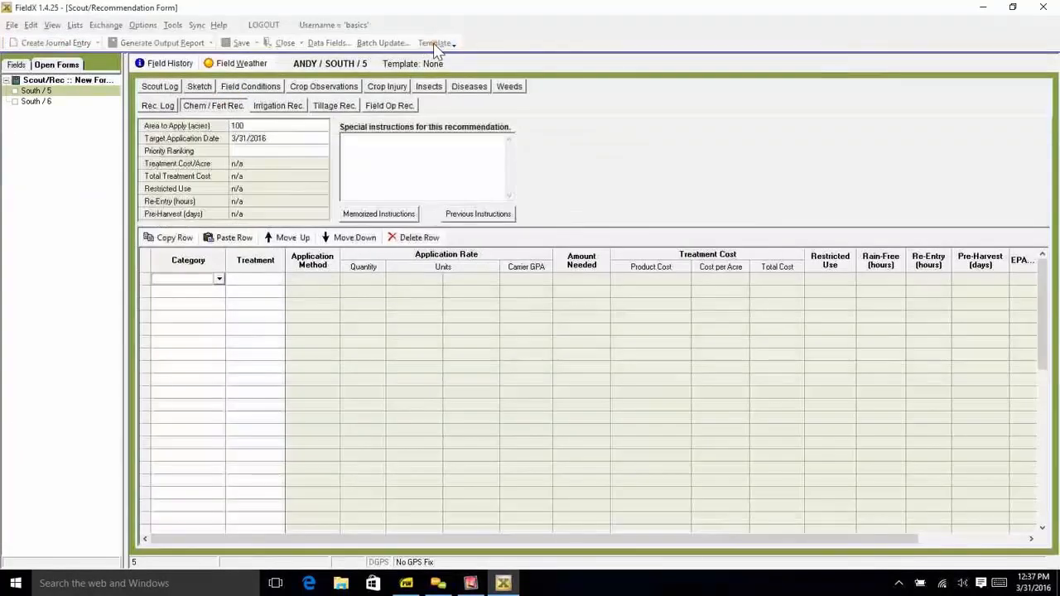
- Apply the recommendation template "Corn: 2,4-D, Cobra, COC" to all fields within this collection
click(436, 44)
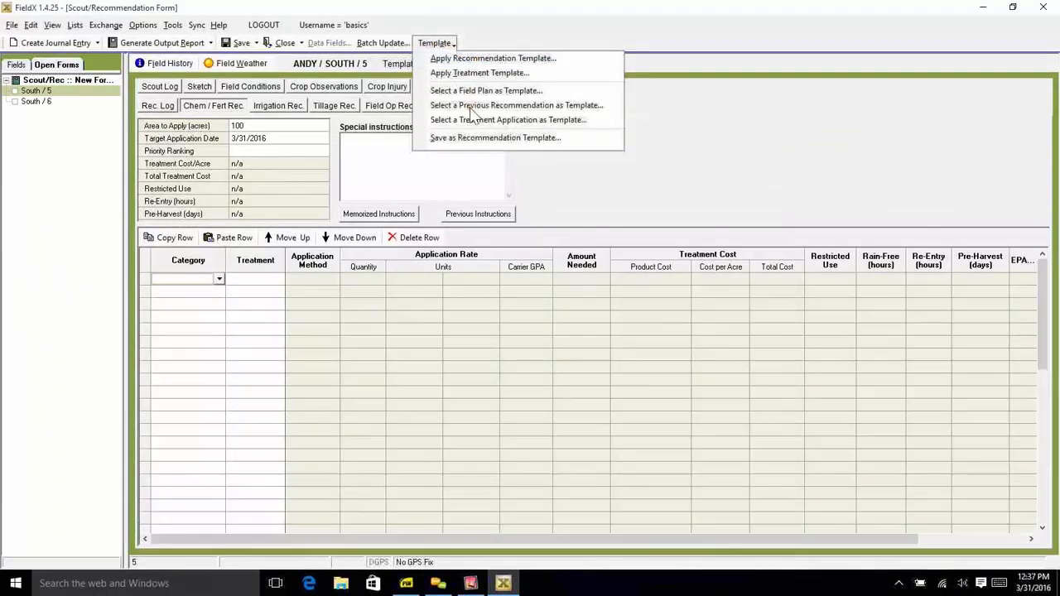
click(533, 238)
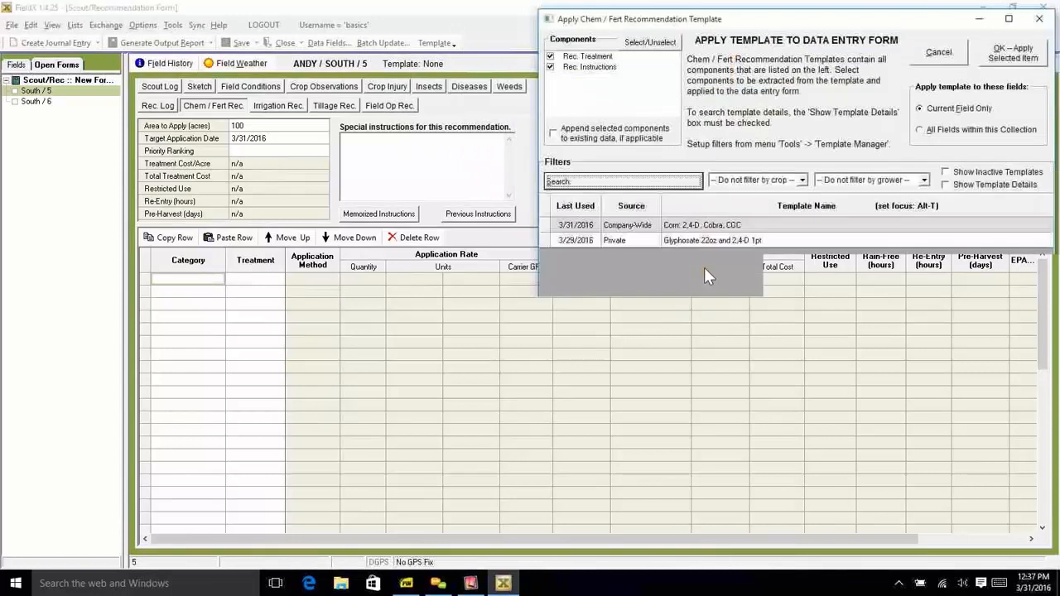
click(721, 228)
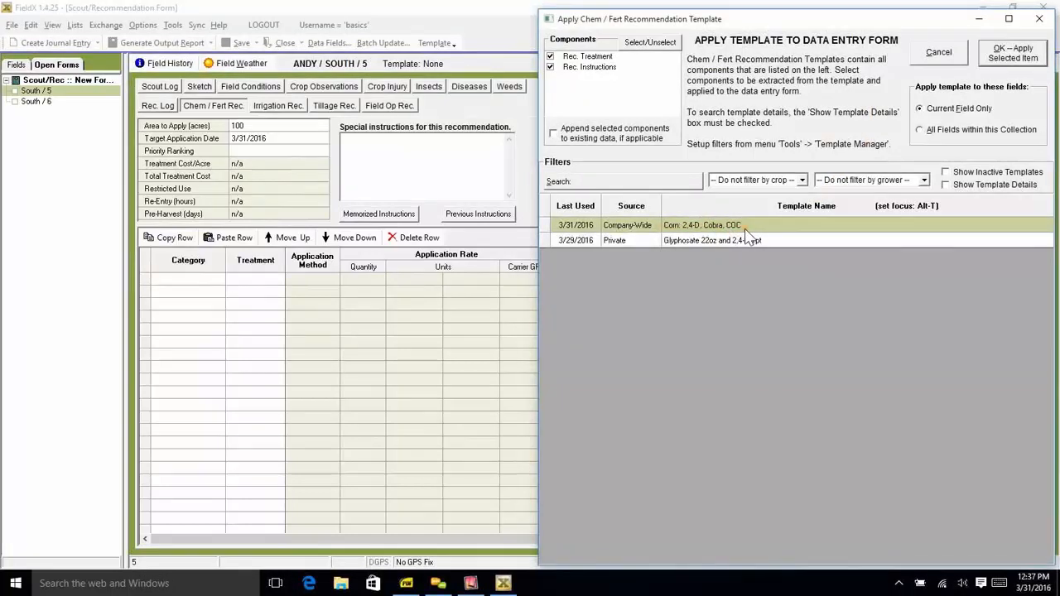
click(966, 130)
click(811, 226)
click(1012, 60)
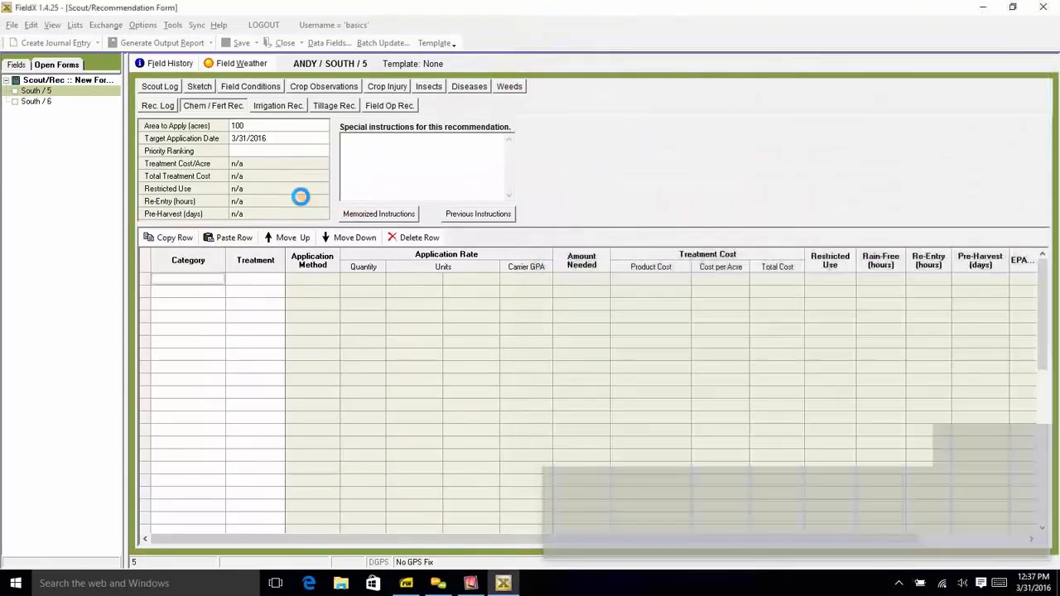